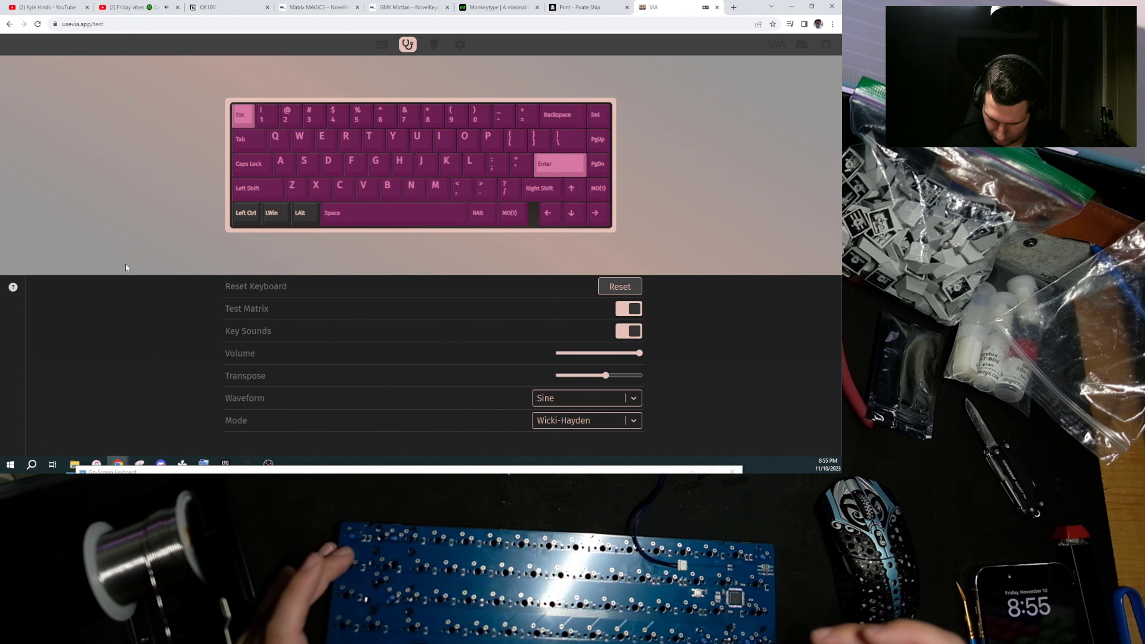
Press the LAlt, LWin and Left Ctrl switches to confirm each registers in the tester
key("Alt_L")
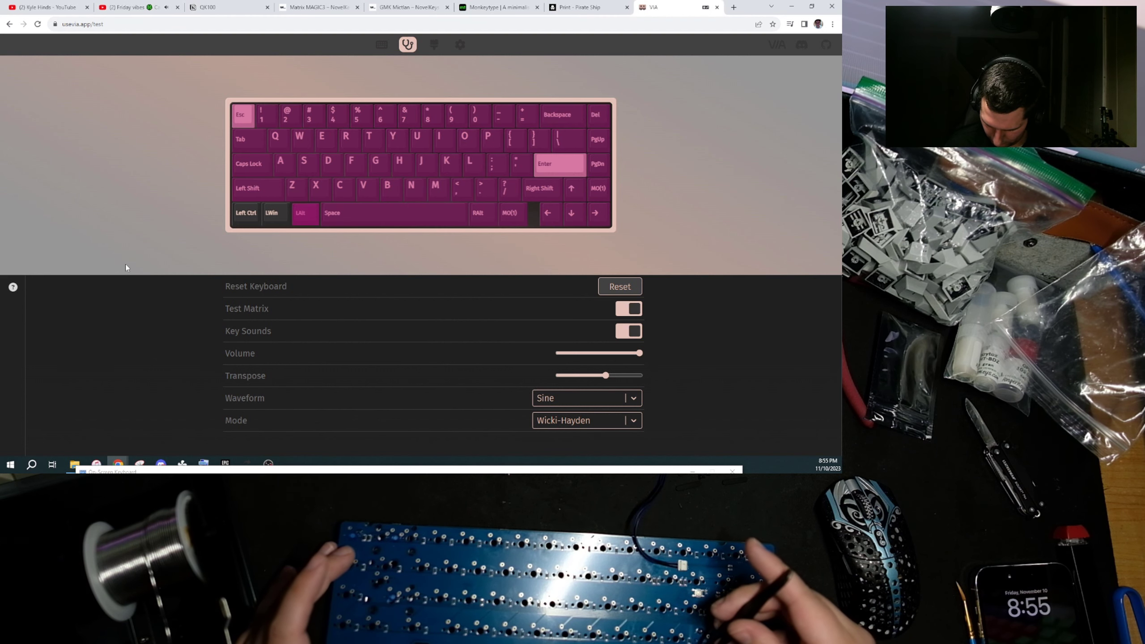
key("Super_L")
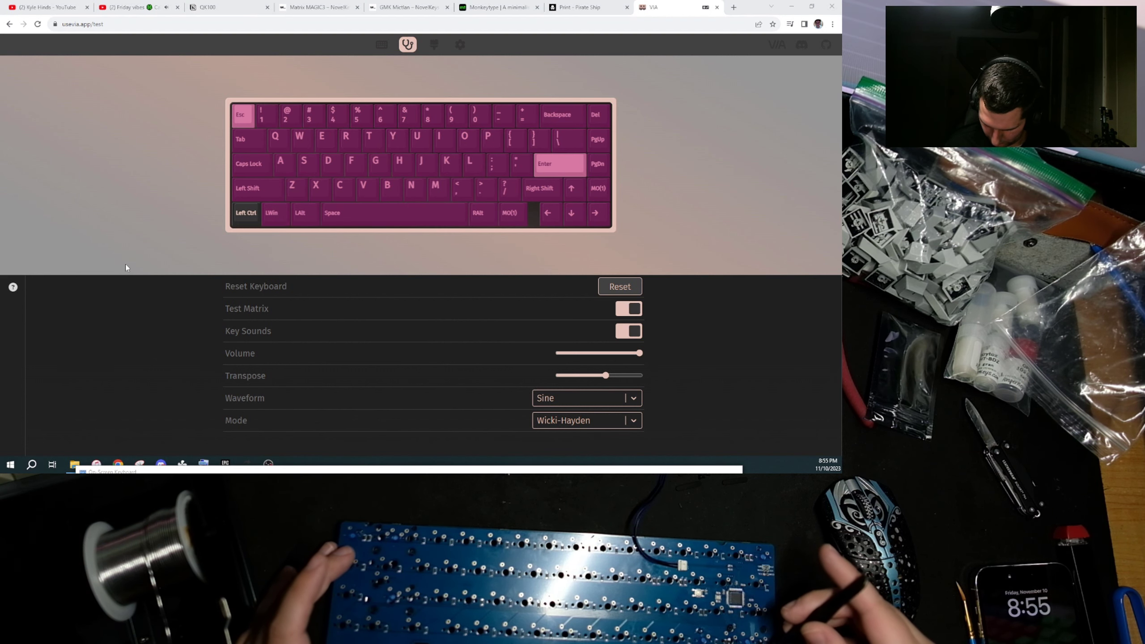
key("ctrl")
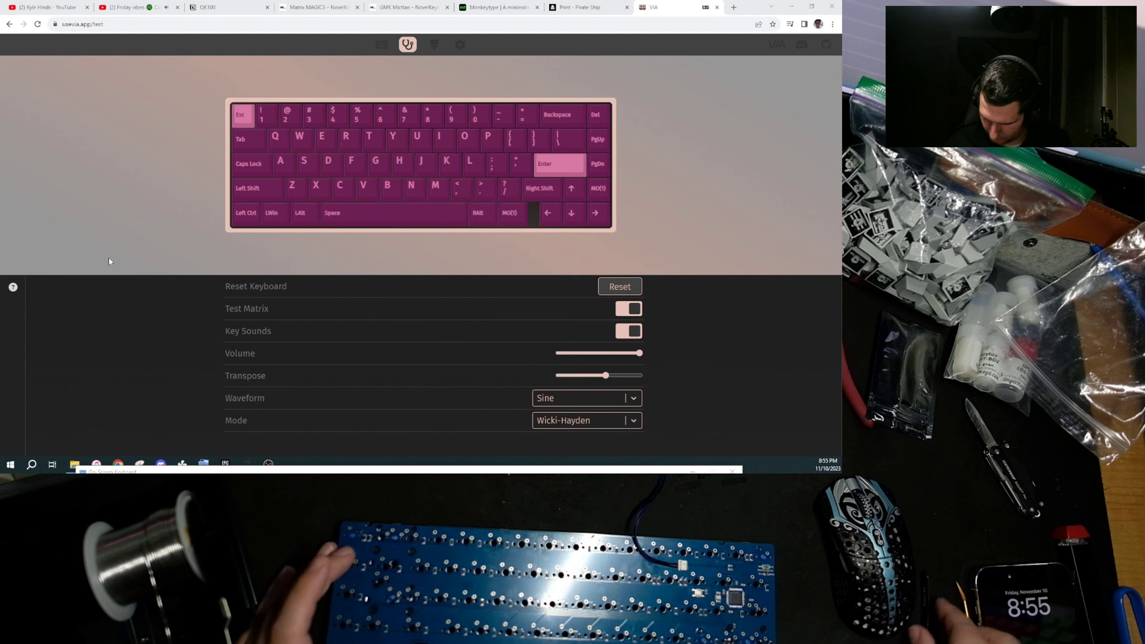